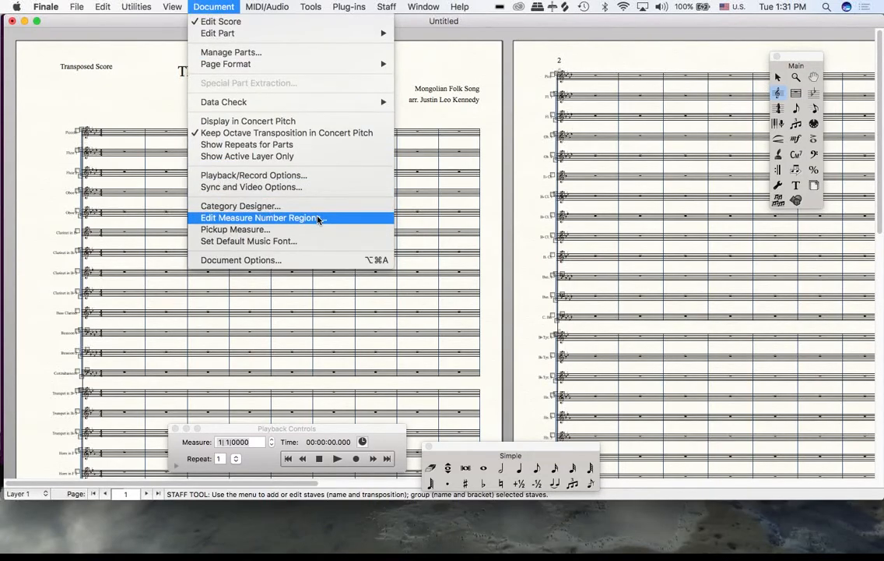
Open the measure number region settings and set the score's measure number font to Times New Roman 18, non-italic
left_click(318, 218)
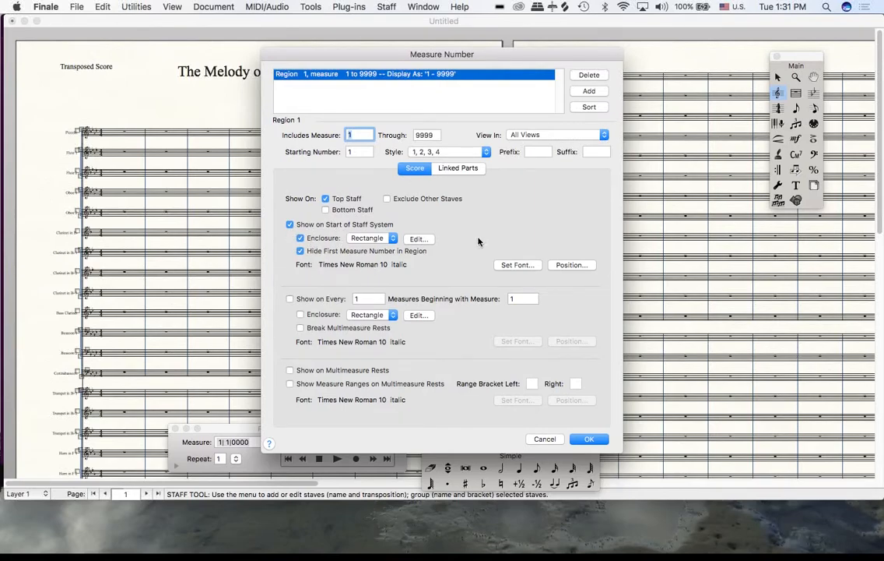
left_click(515, 266)
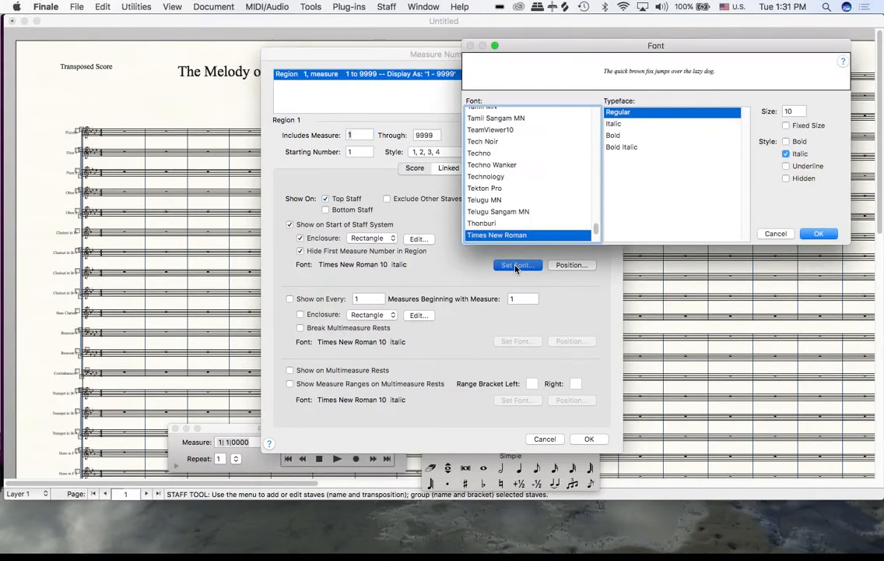
double_click(795, 113)
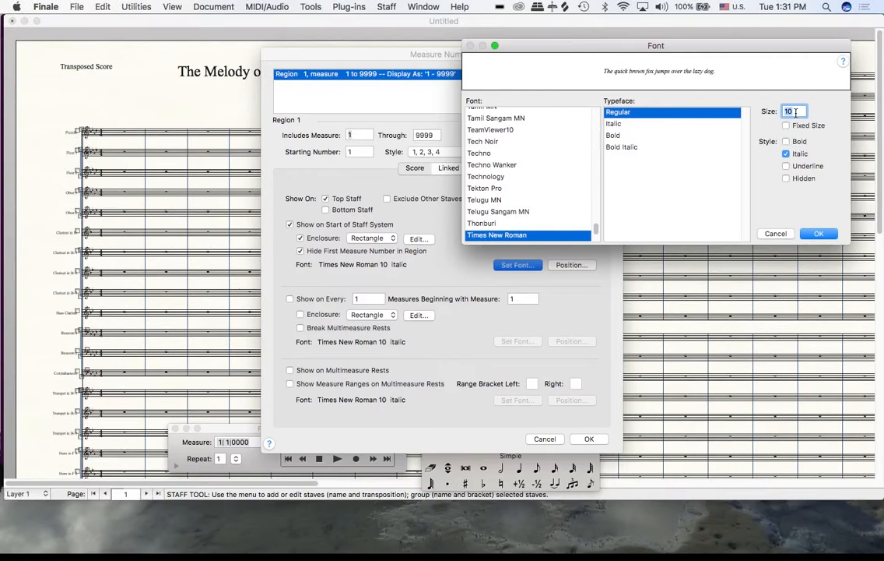
type("18")
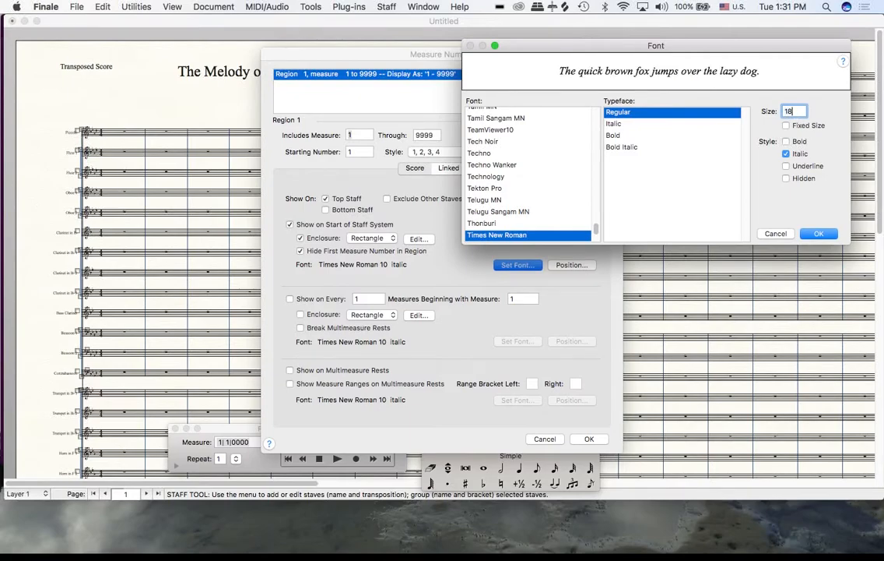
left_click(786, 154)
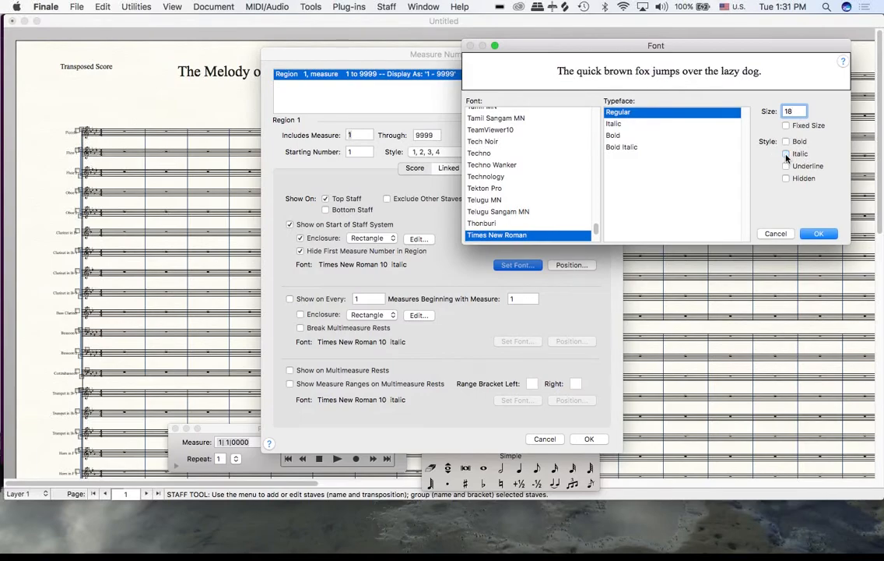
left_click(819, 234)
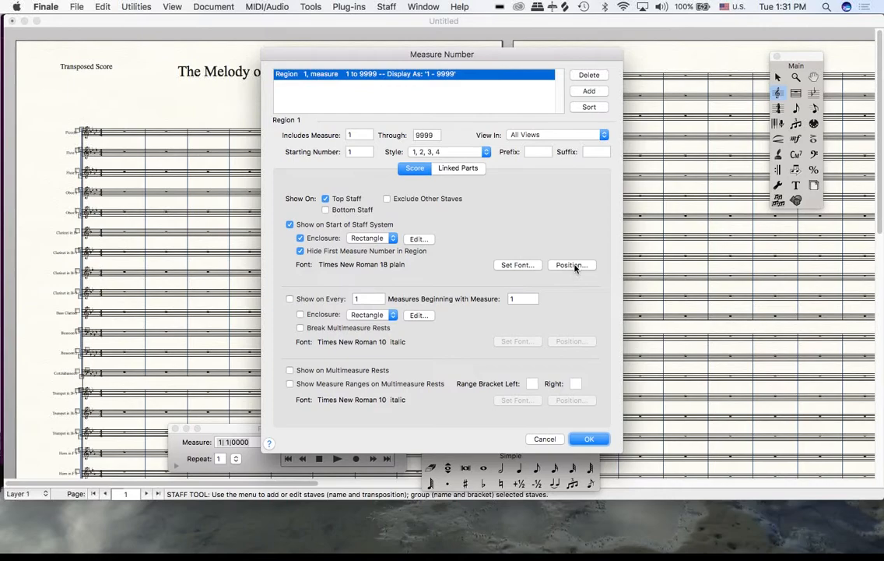
Position the score's measure numbers 0.1 horizontally and 0.24 vertically from the staff
left_click(574, 265)
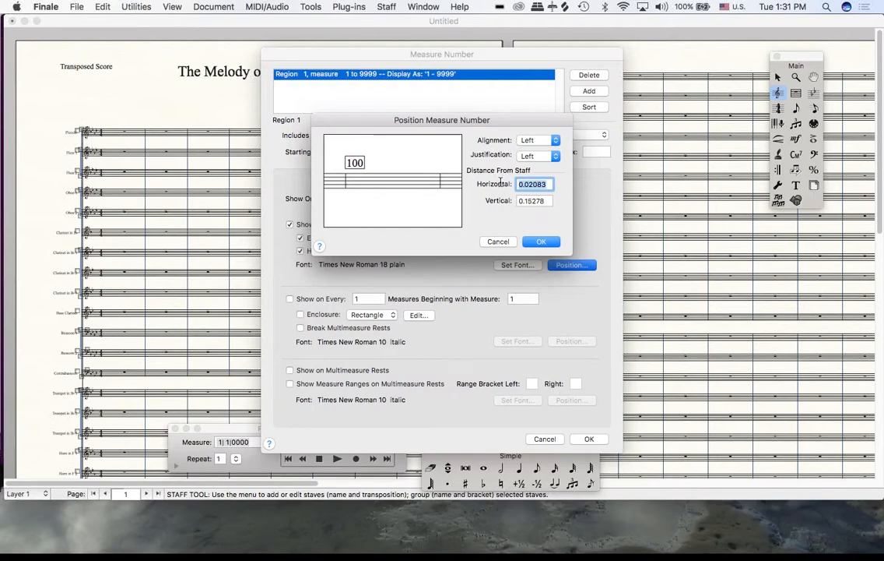
type("0.1")
double_click(535, 201)
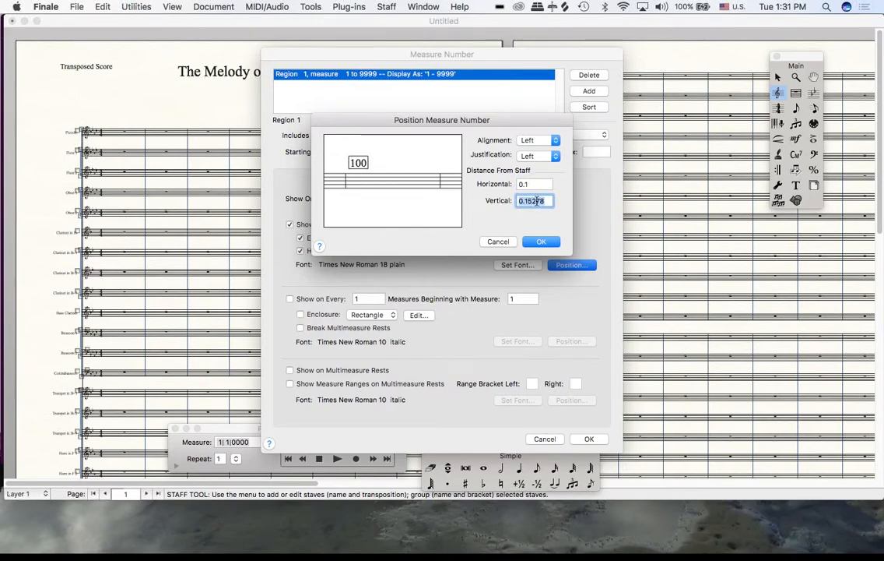
key("BackSpace")
type(".")
key("BackSpace")
type("0.24")
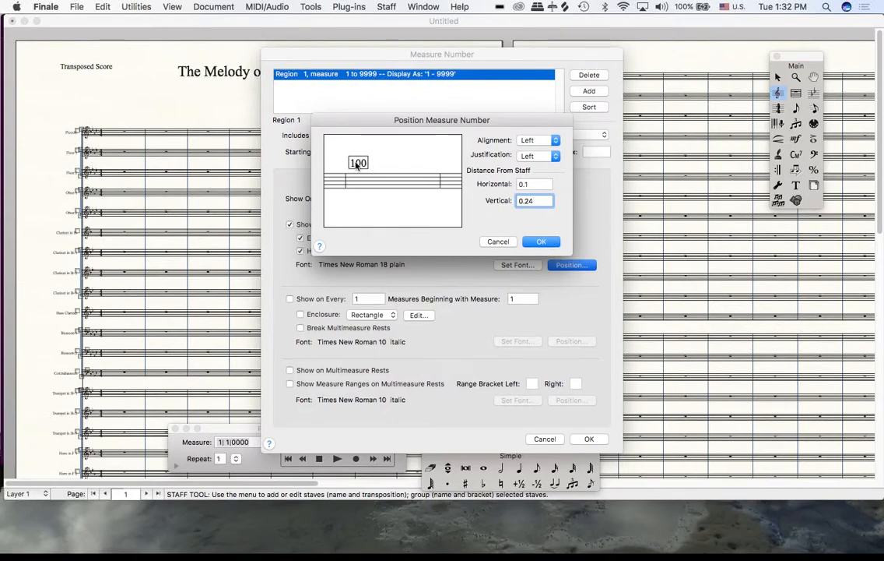
left_click(543, 243)
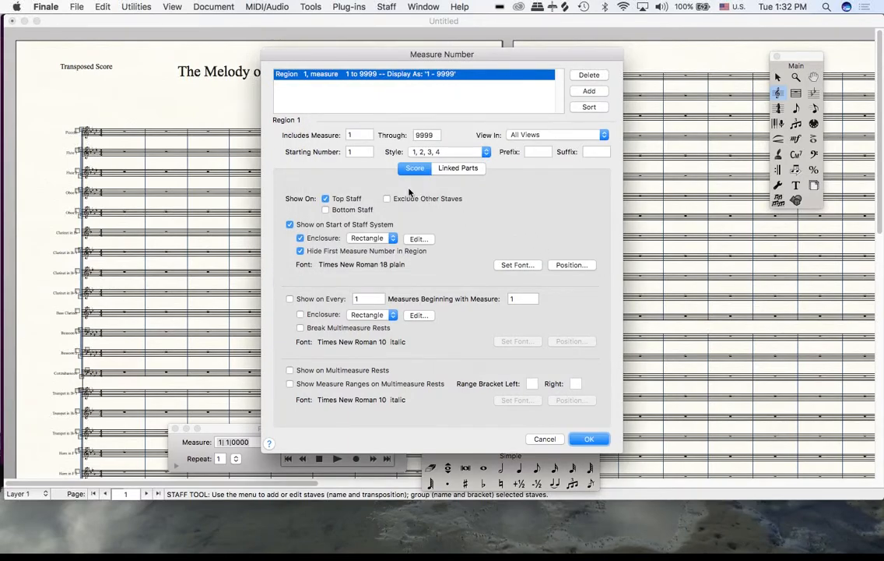
Switch to the linked parts settings and turn off Use Score Settings for their measure numbers
left_click(459, 172)
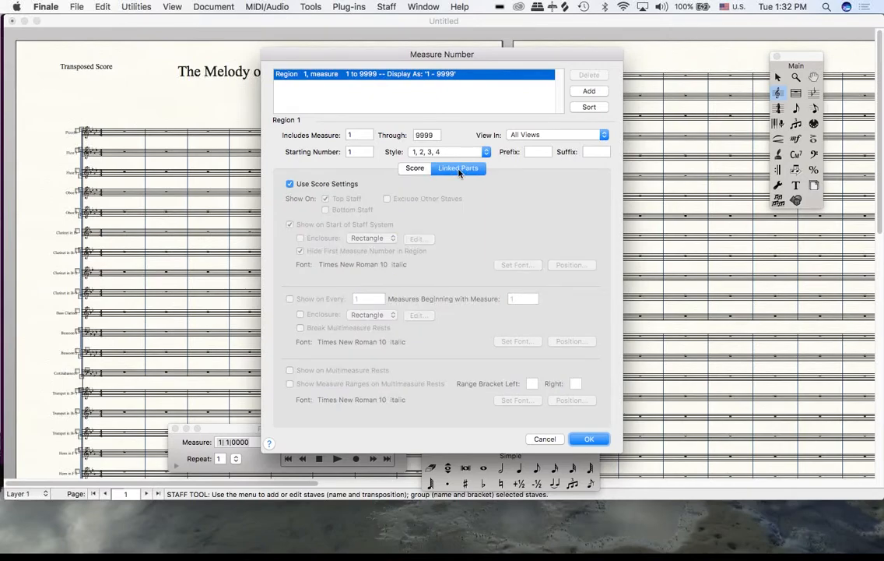
left_click(290, 185)
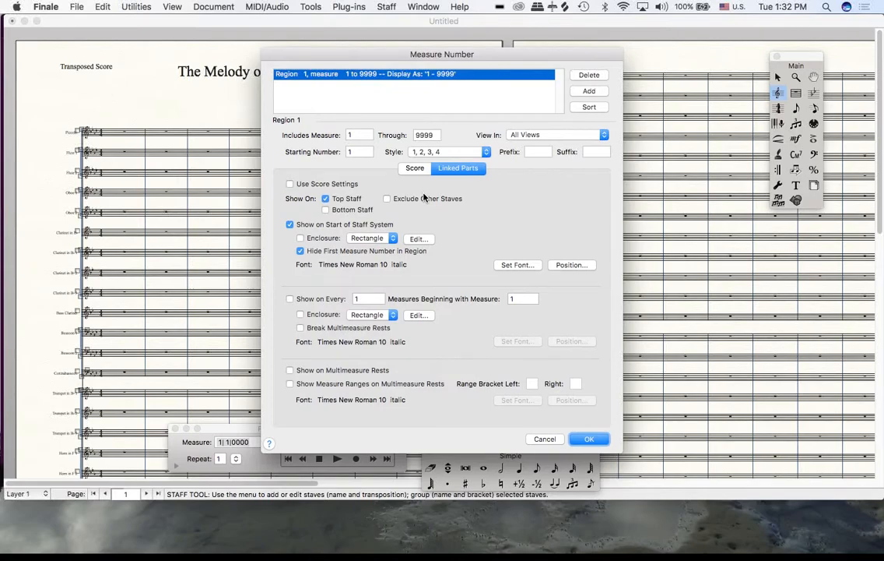
left_click(292, 187)
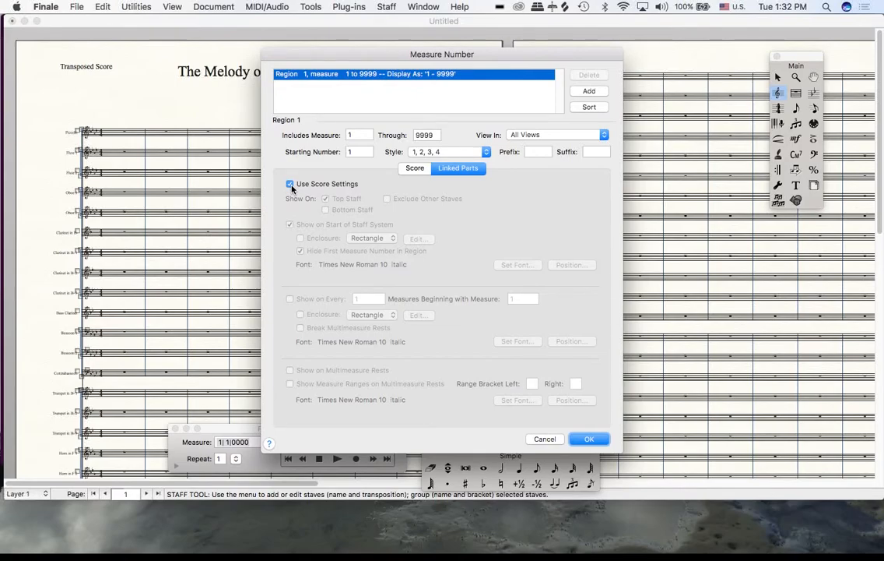
left_click(292, 185)
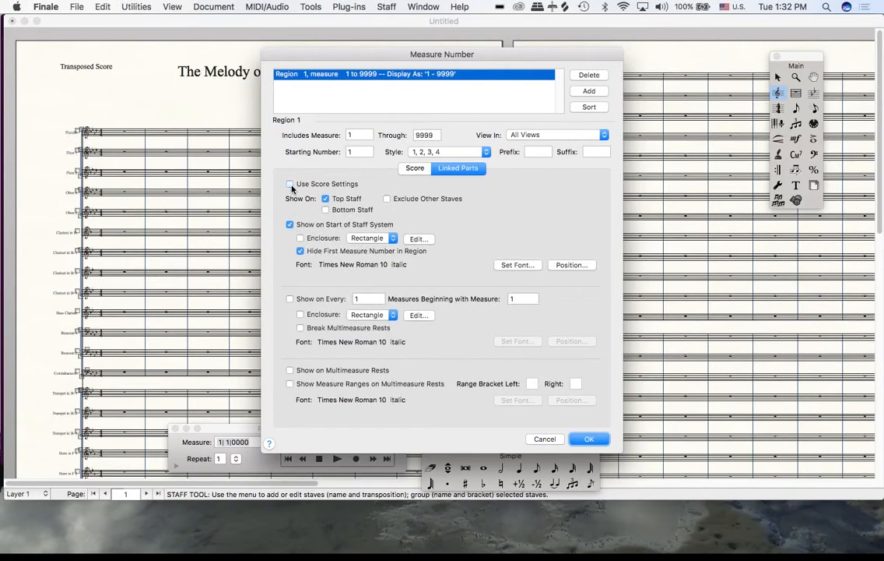
Set the linked parts' measure number font to size 12, non-italic, and apply the measure number changes
left_click(519, 267)
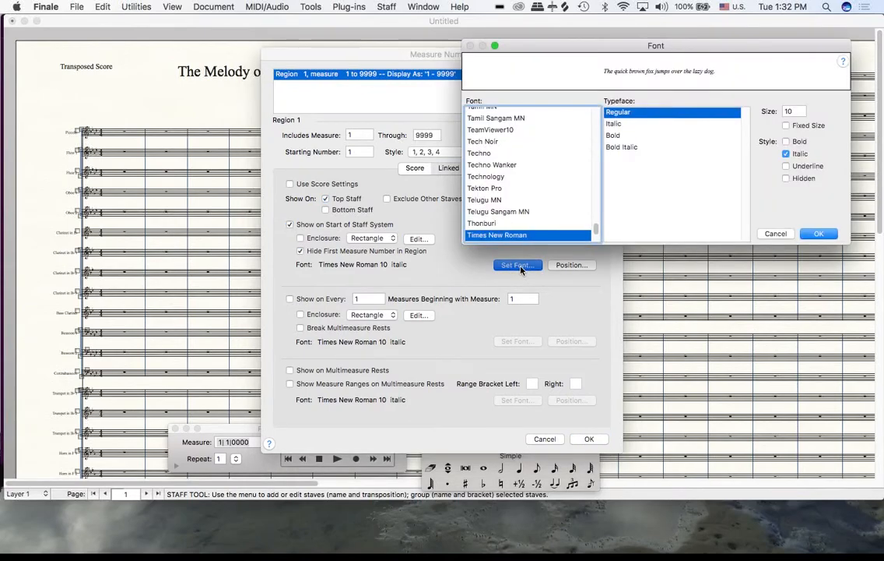
left_click(792, 110)
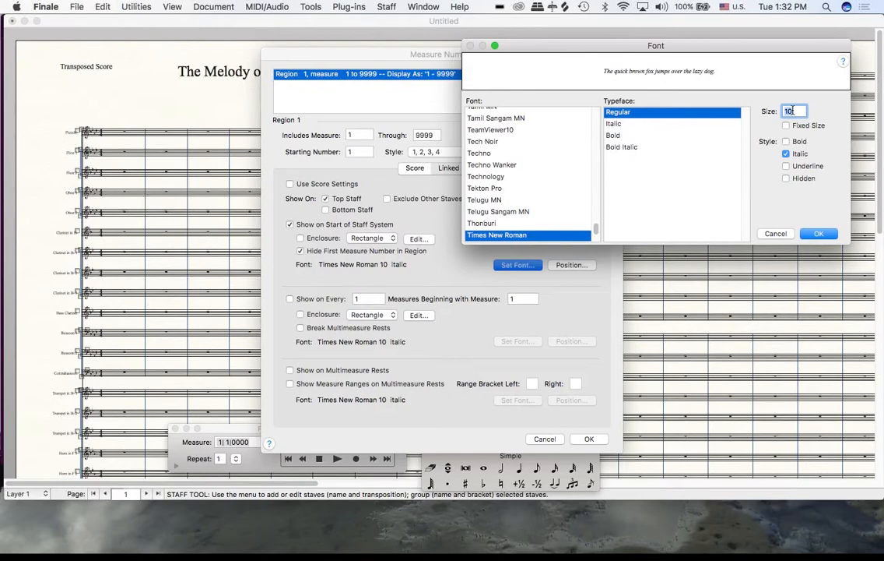
type("12")
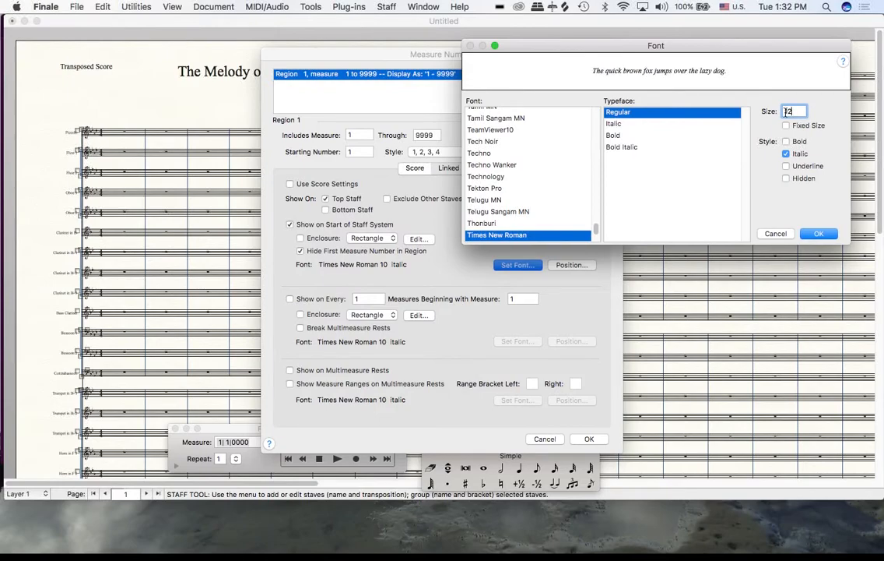
left_click(795, 155)
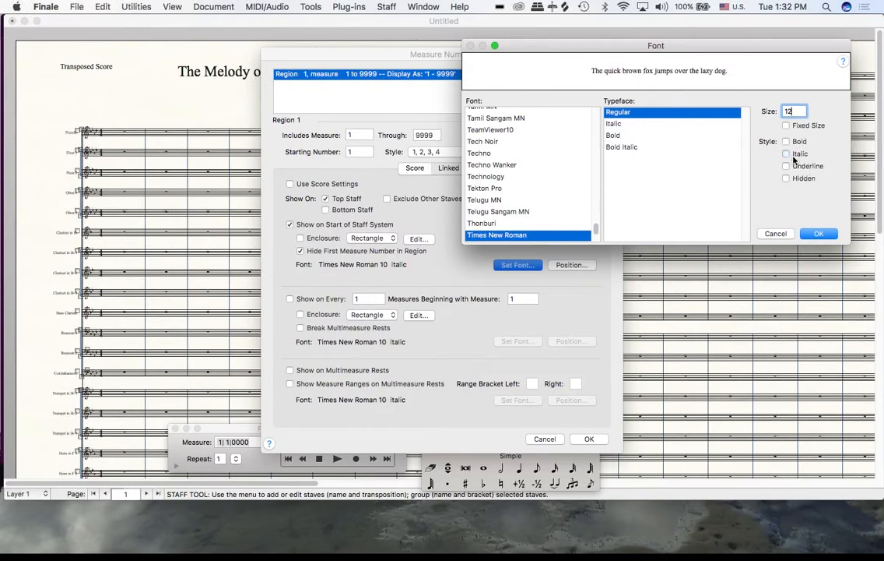
left_click(818, 236)
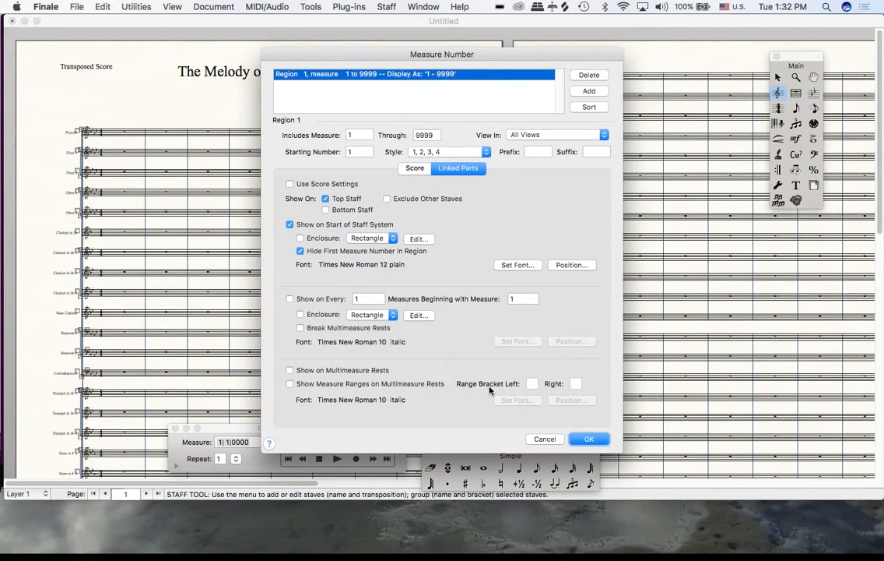
left_click(589, 439)
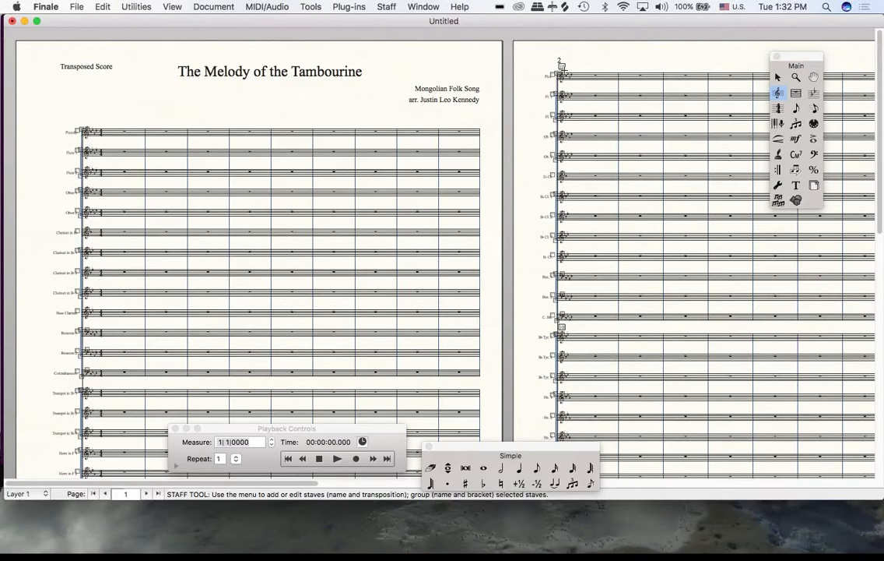
Scroll through the score pages to examine the new measure numbers on each system
scroll(610, 239, "down", 5)
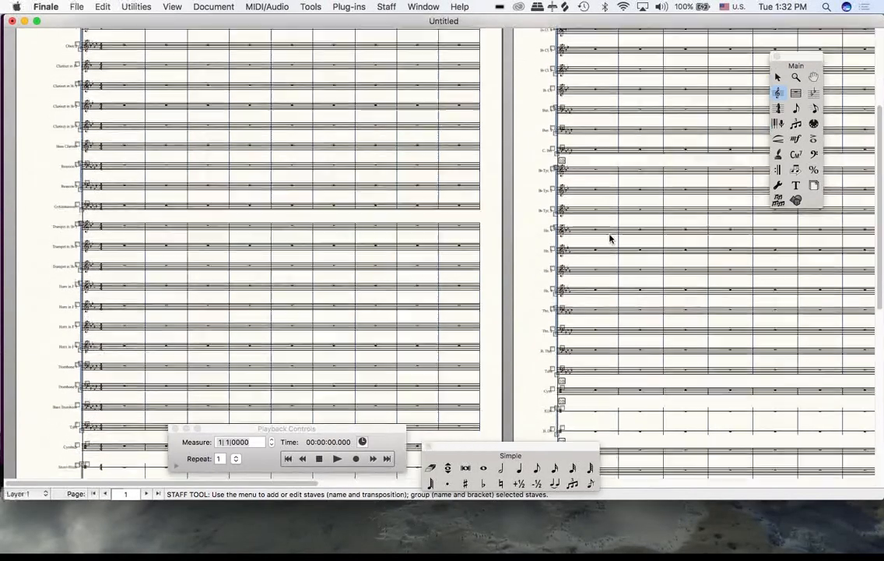
scroll(610, 239, "down", 5)
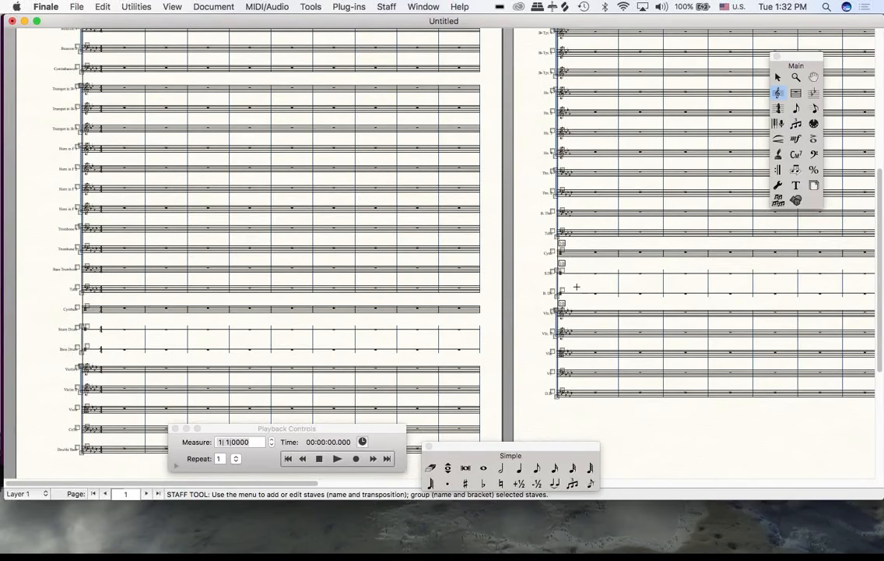
left_click(777, 77)
scroll(642, 188, "up", 10)
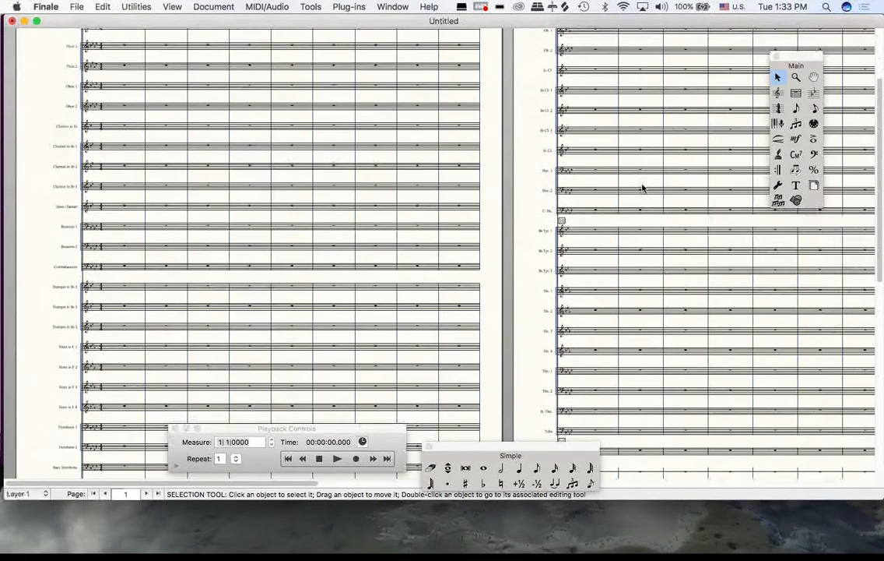
scroll(642, 188, "up", 1)
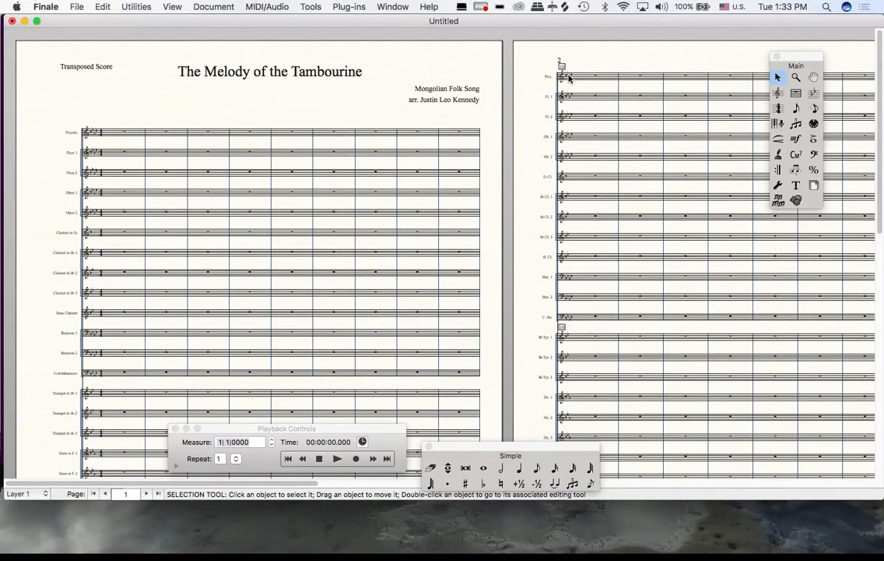
scroll(593, 254, "down", 8)
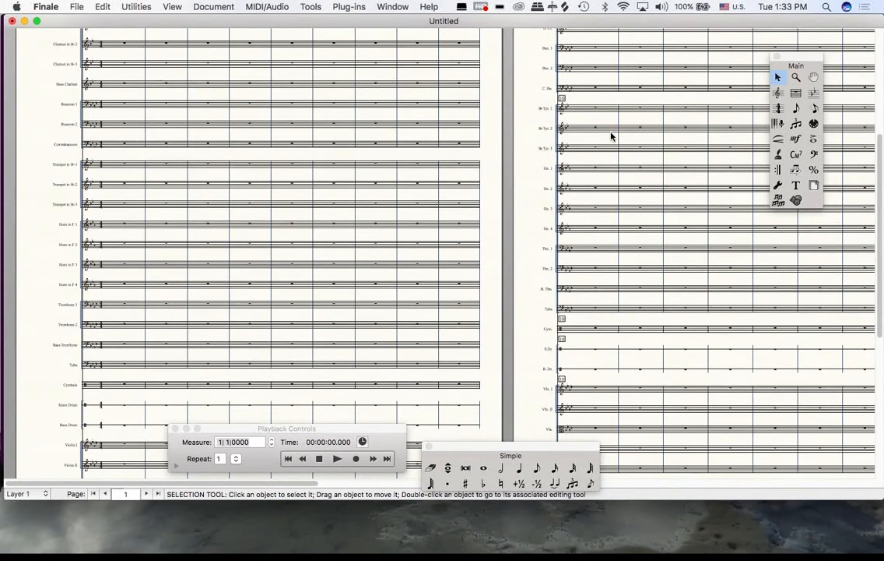
scroll(595, 202, "down", 5)
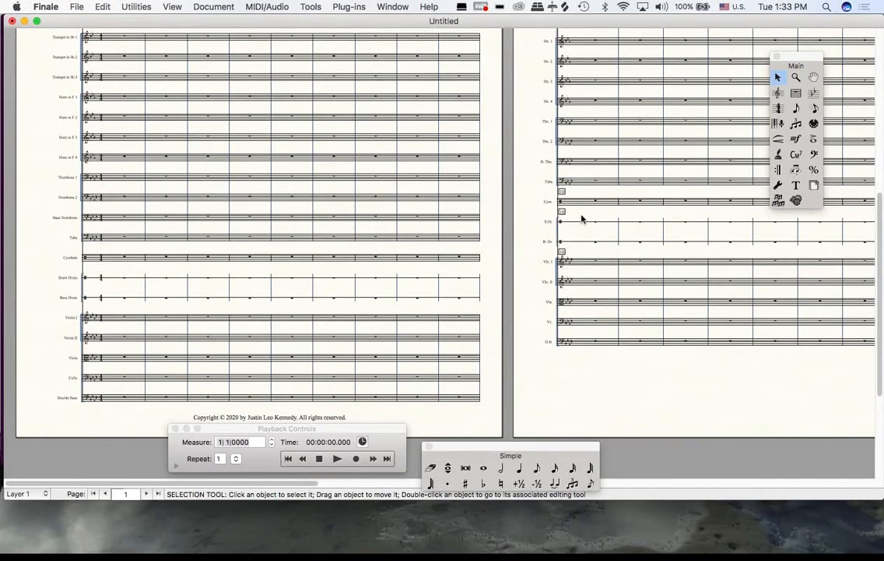
Edit the percussion bracket group, Group 10, so its top staff is Cymbals with Bass Drum as bottom staff
left_click(780, 93)
left_click(396, 6)
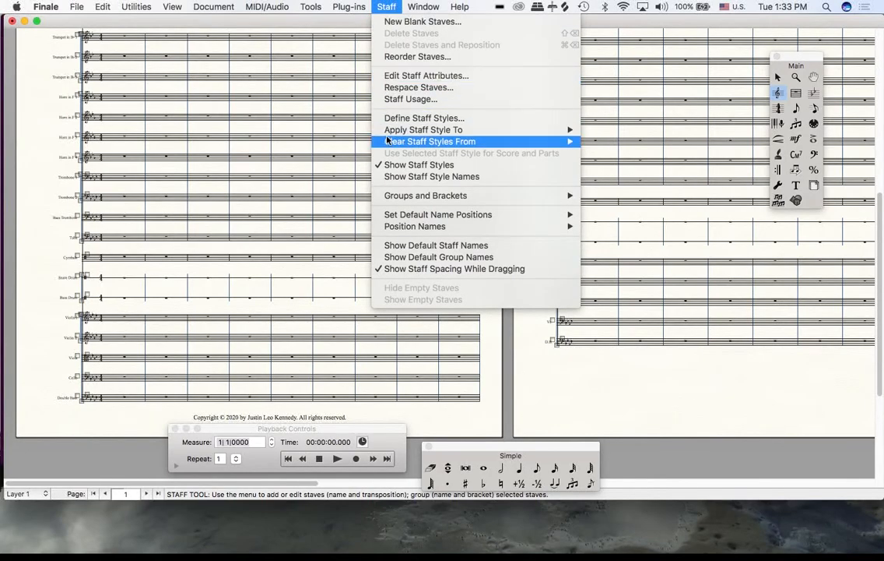
mouse_move(477, 197)
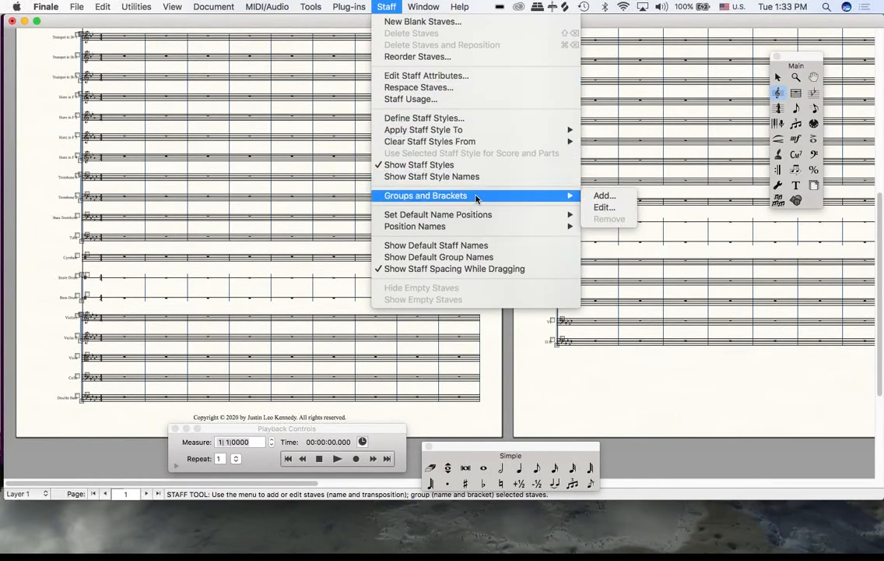
left_click(607, 207)
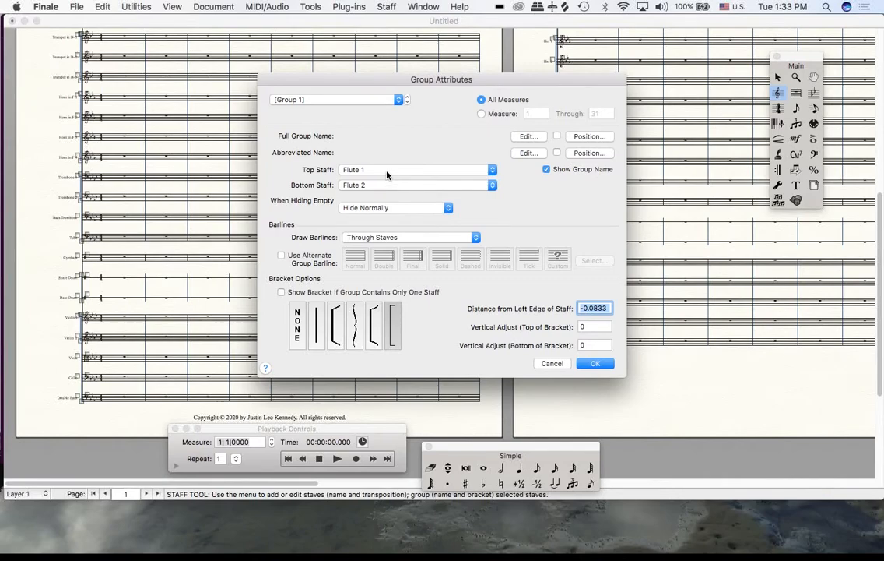
left_click(406, 99)
left_click(407, 100)
left_click(406, 101)
left_click(406, 100)
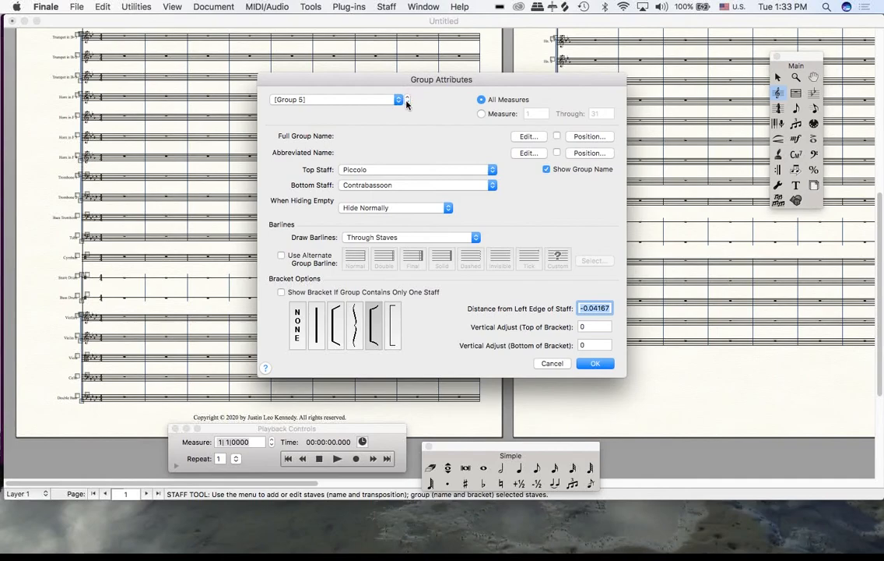
left_click(406, 101)
left_click(406, 101)
left_click(406, 101)
left_click(406, 100)
left_click(407, 100)
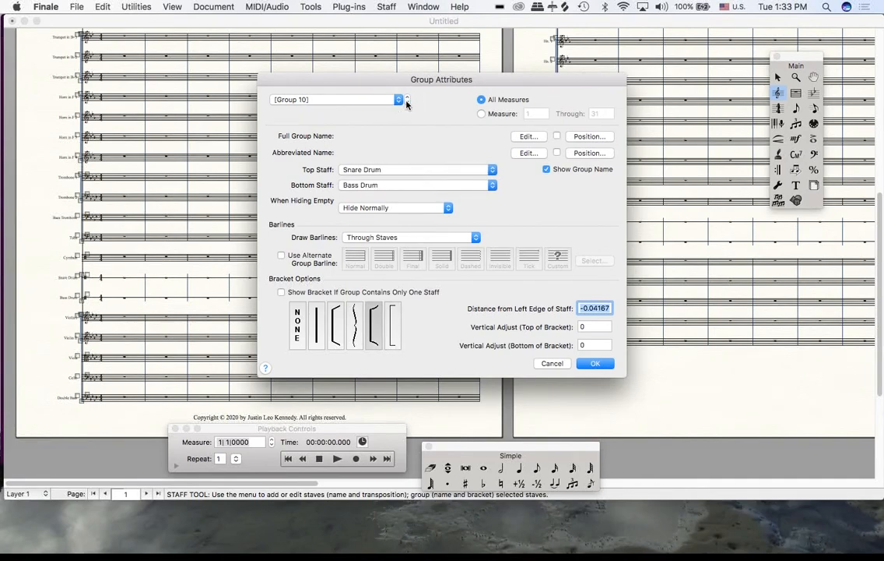
left_click(390, 169)
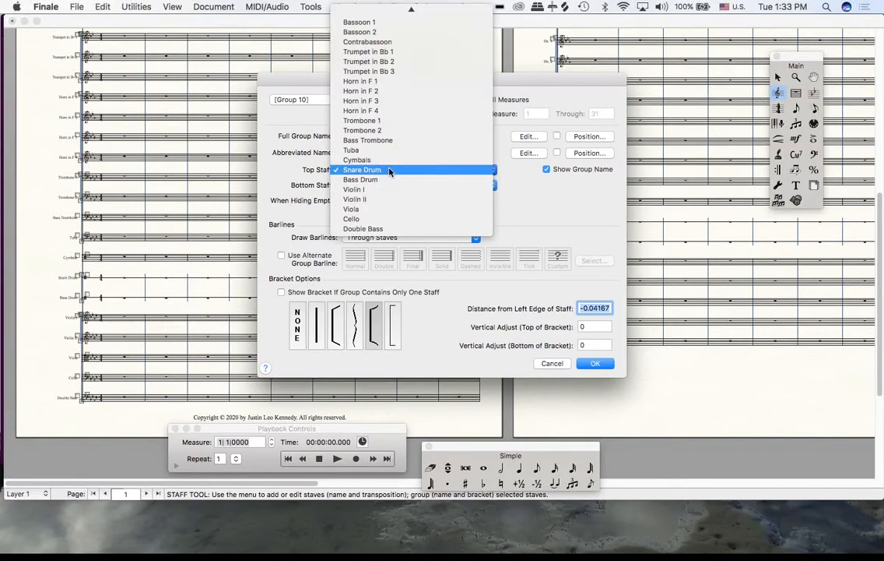
left_click(389, 160)
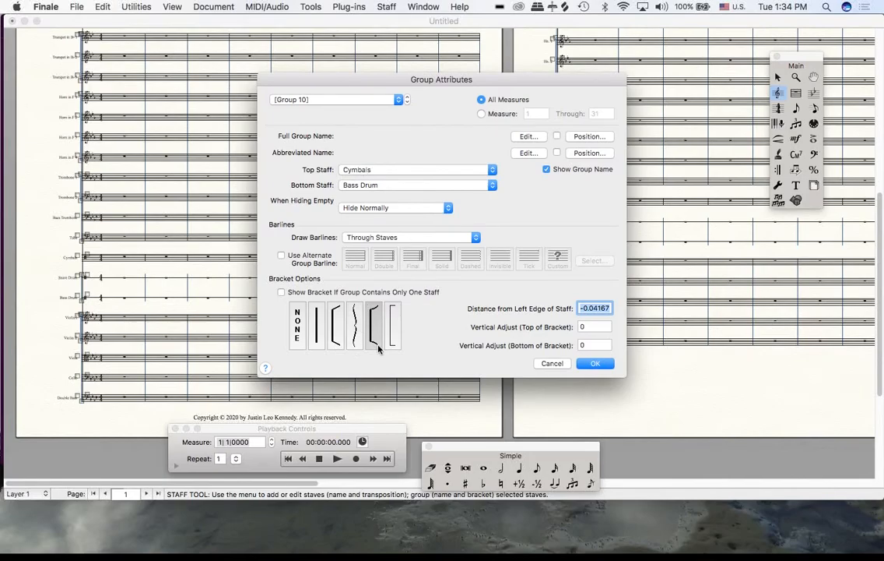
left_click_drag(352, 79, 218, 80)
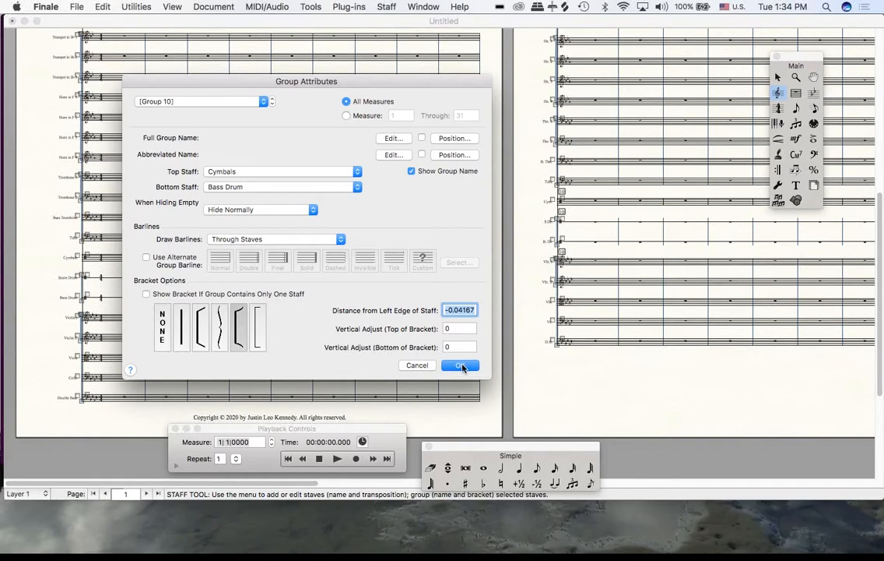
left_click(461, 365)
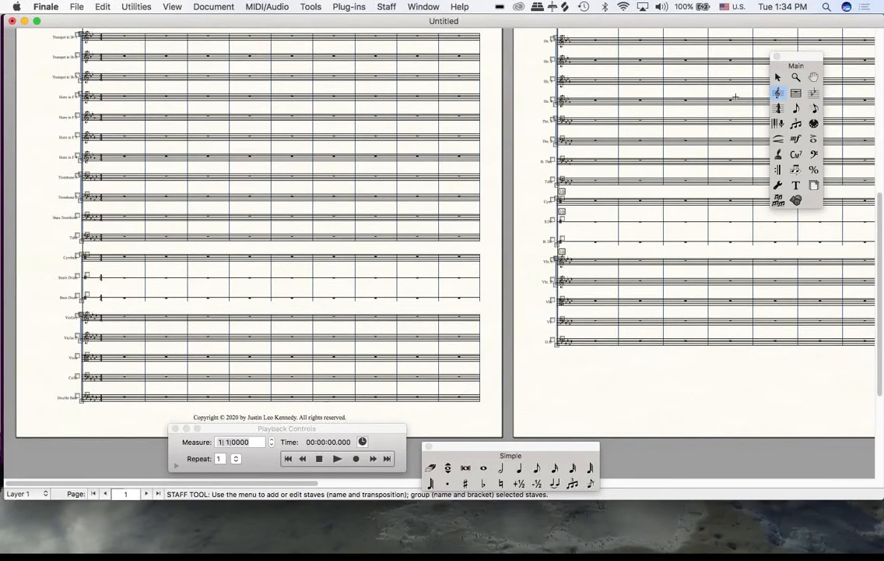
Turn off measure numbers in the Snare Drum staff's attributes
left_click(790, 94)
left_click(776, 77)
left_click(778, 93)
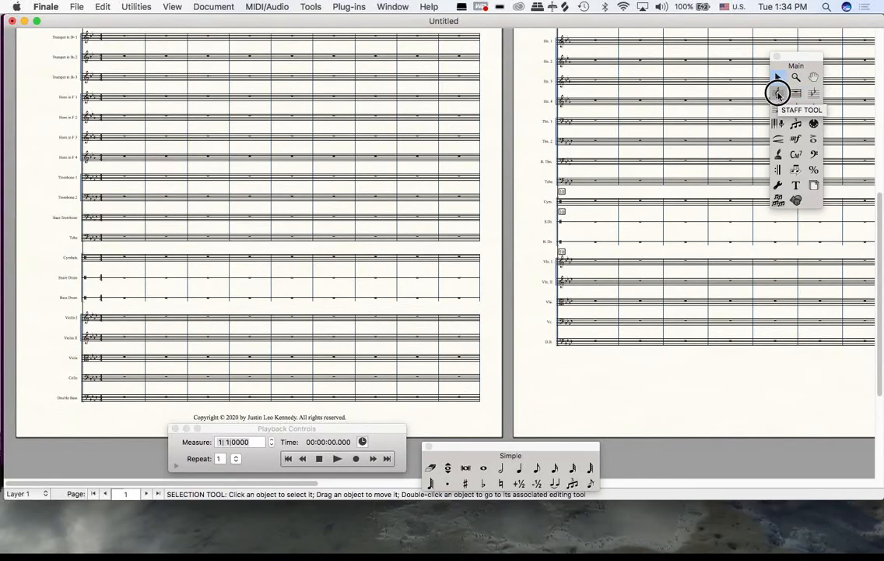
left_click(571, 220)
double_click(576, 220)
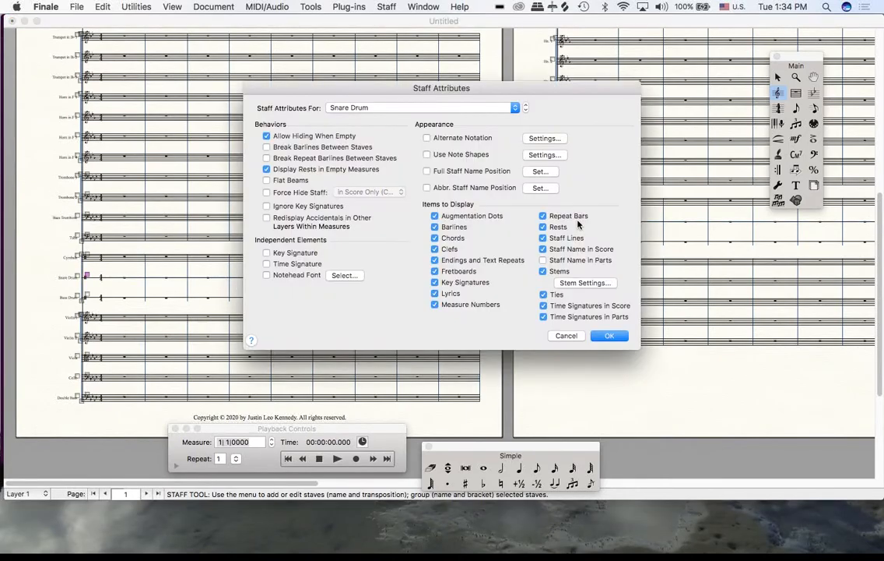
left_click(472, 303)
left_click(609, 337)
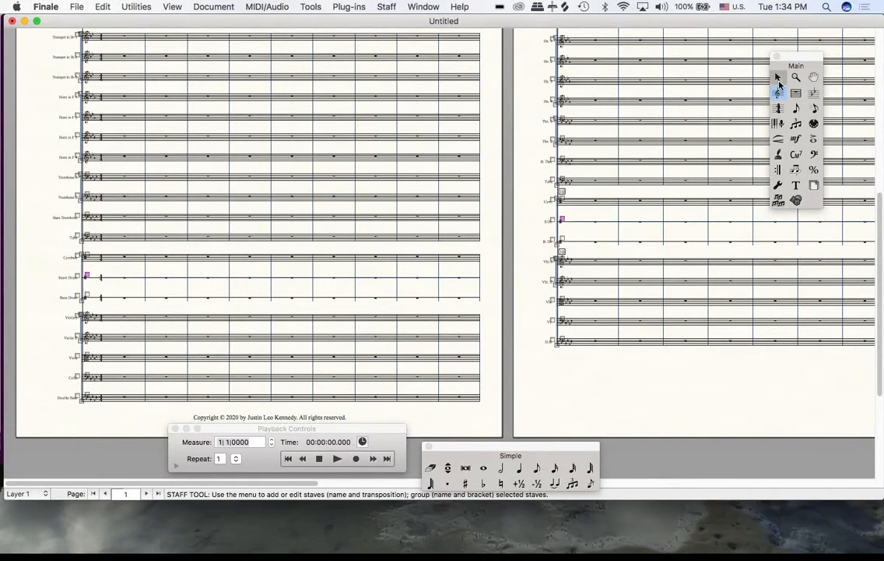
key("Escape")
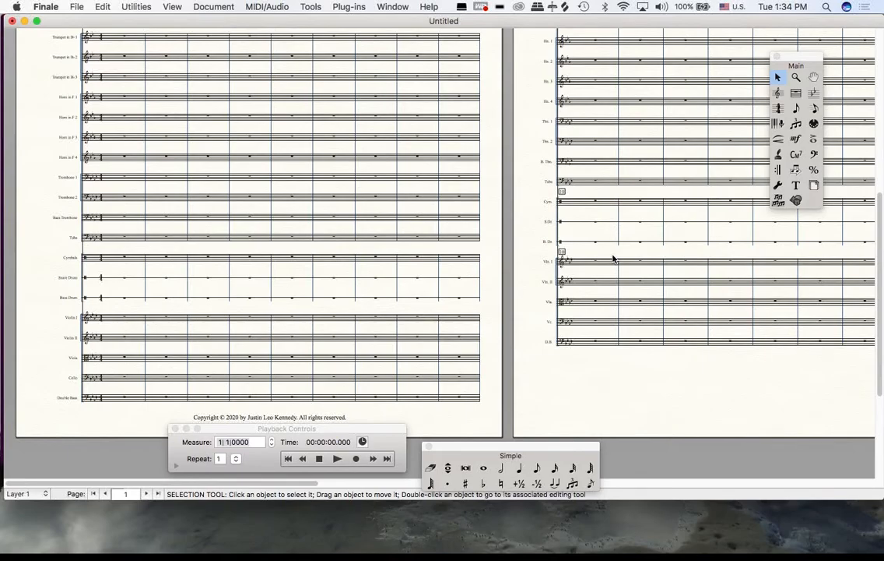
scroll(613, 258, "up", 10)
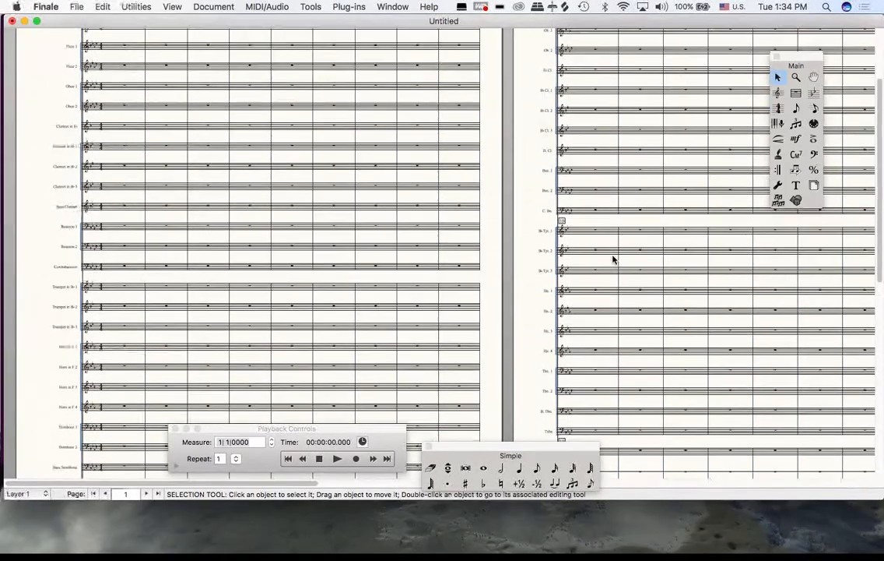